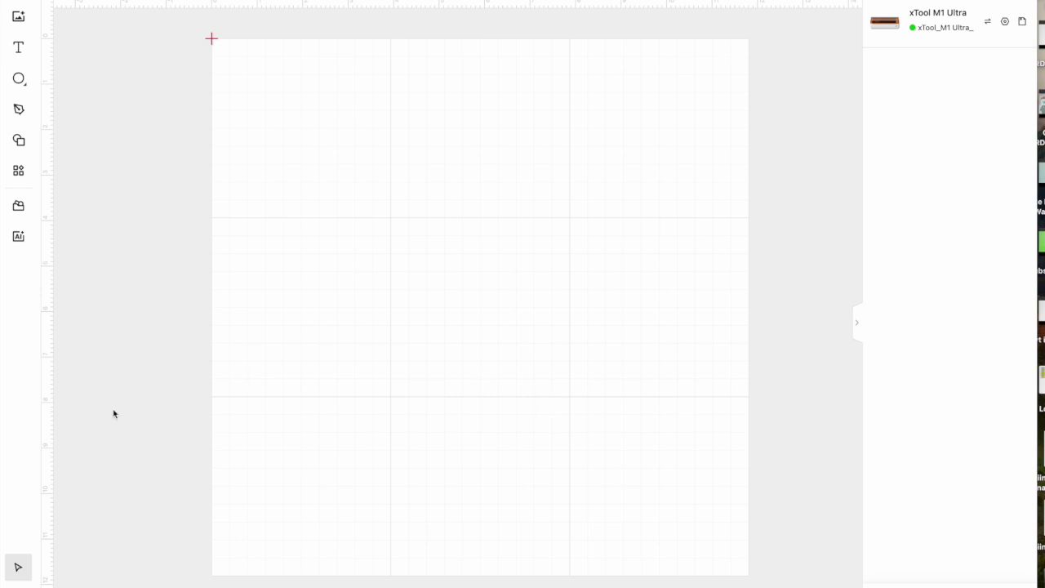
# Add a text object containing the sample first name at about X 0.49 in, Y 1.12 in on the canvas
pyautogui.click(18, 50)
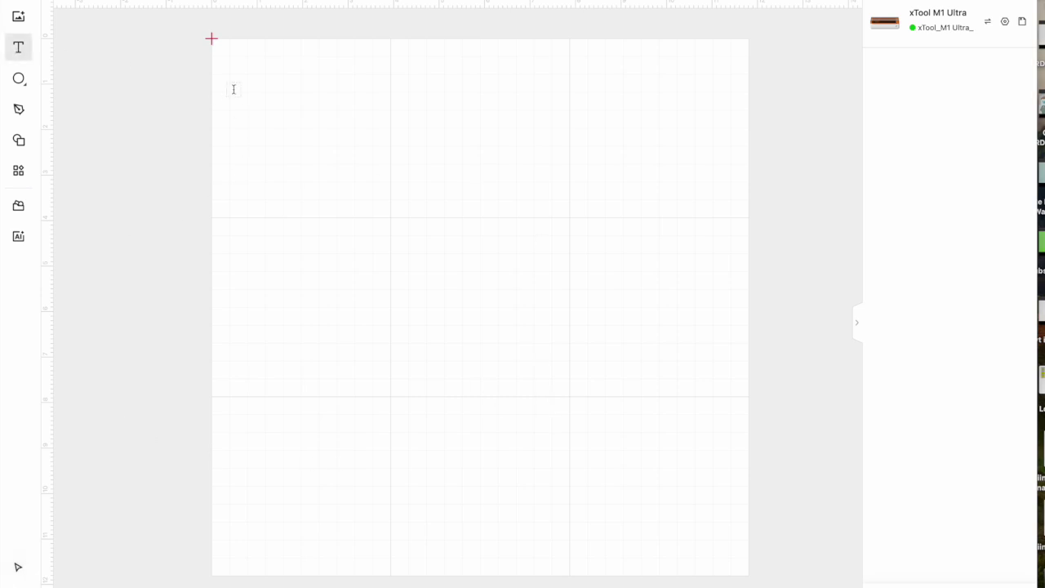
pyautogui.click(231, 89)
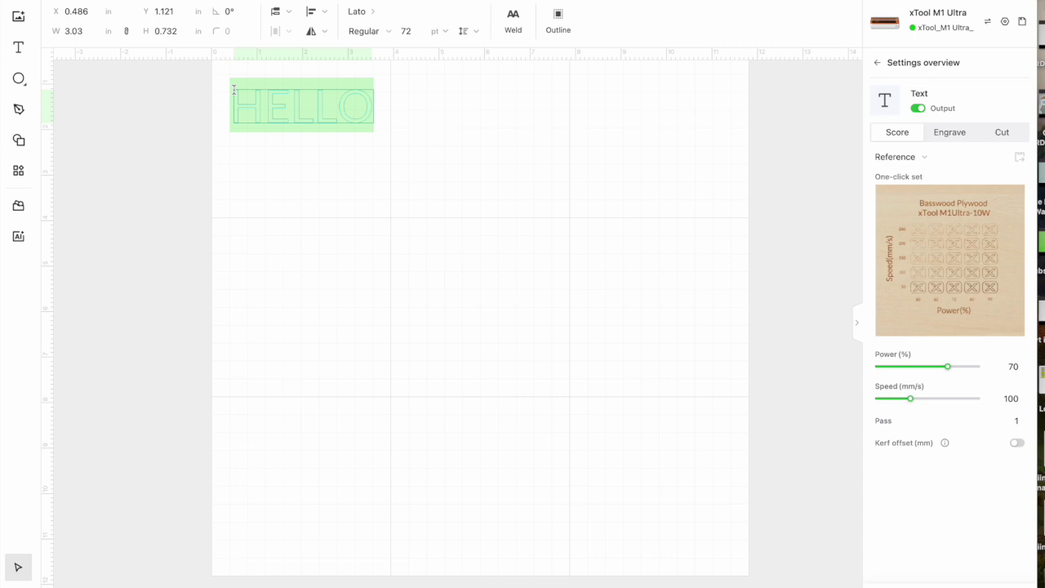
pyautogui.write('Sophia')
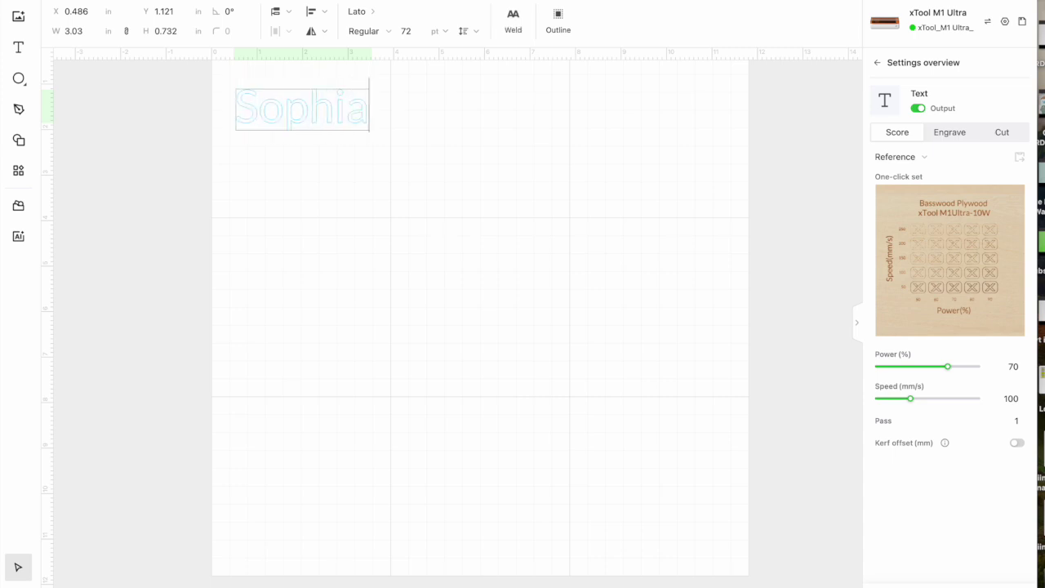
# Change the font of the name text to Farmhouse, found by searching the fonts for "farm"
pyautogui.hscroll(-1, 294, 100)
pyautogui.doubleClick(294, 99)
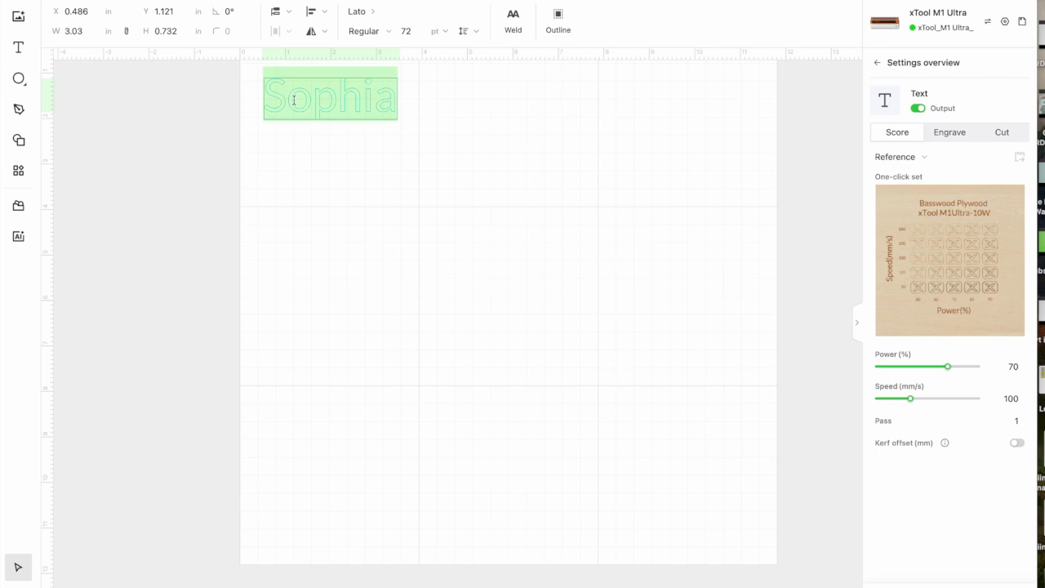
pyautogui.click(360, 14)
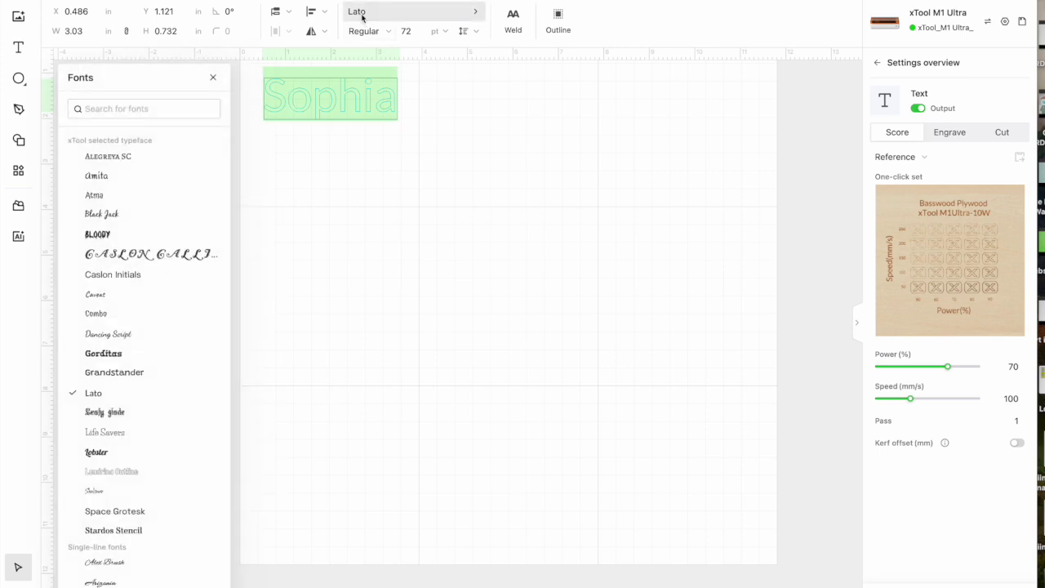
pyautogui.click(165, 111)
pyautogui.write('farm')
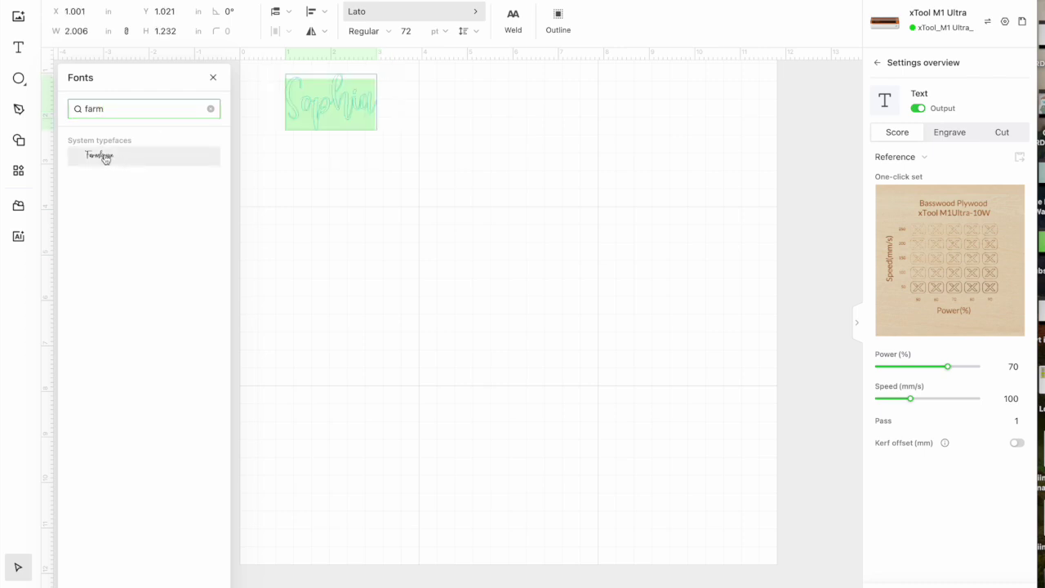
pyautogui.click(104, 155)
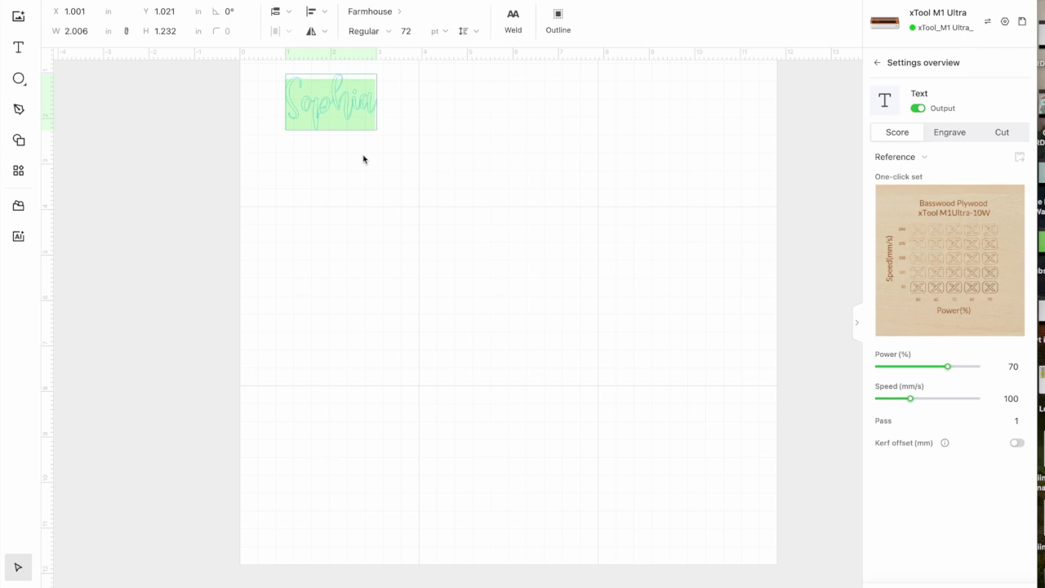
# Create an outline around the name text with an offset distance of 0.012 in
pyautogui.click(559, 15)
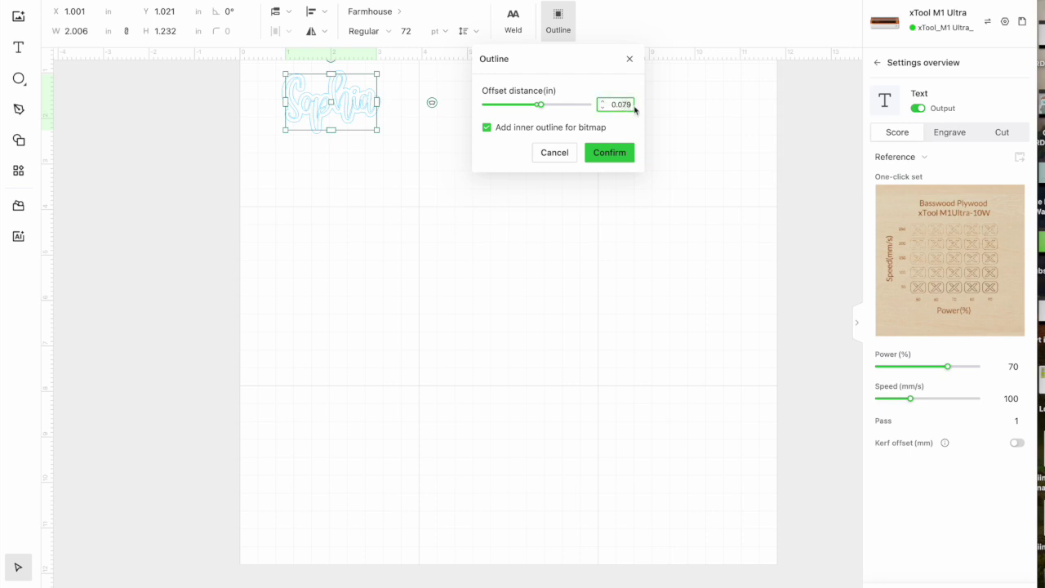
pyautogui.press('BackSpace')
pyautogui.press('BackSpace')
pyautogui.press('BackSpace')
pyautogui.press('BackSpace')
pyautogui.press('BackSpace')
pyautogui.write('0.012')
pyautogui.click(617, 154)
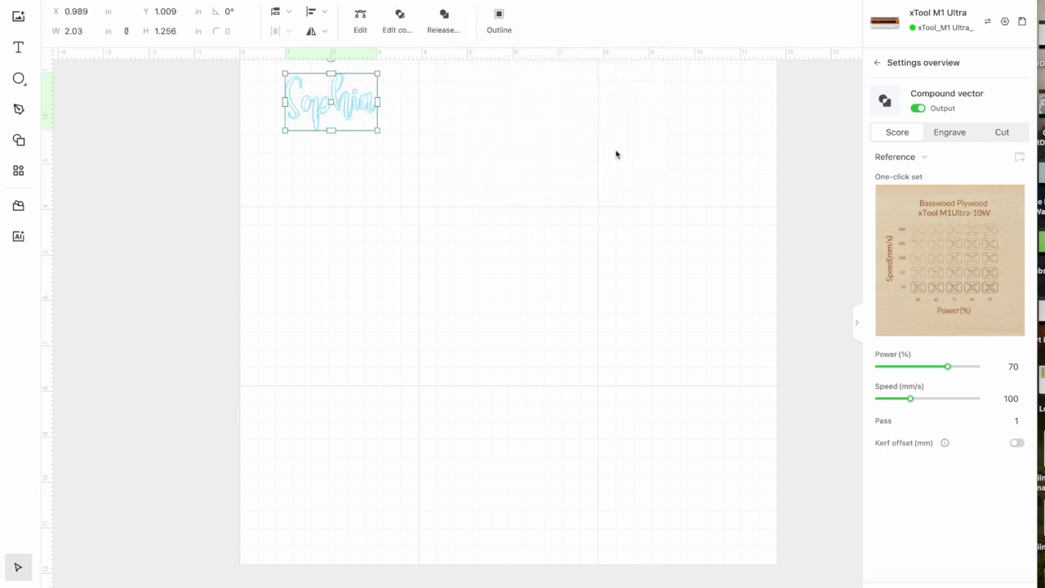
# Select the name text with its outline and combine both into a compound vector by subtracting where they overlap
pyautogui.click(553, 157)
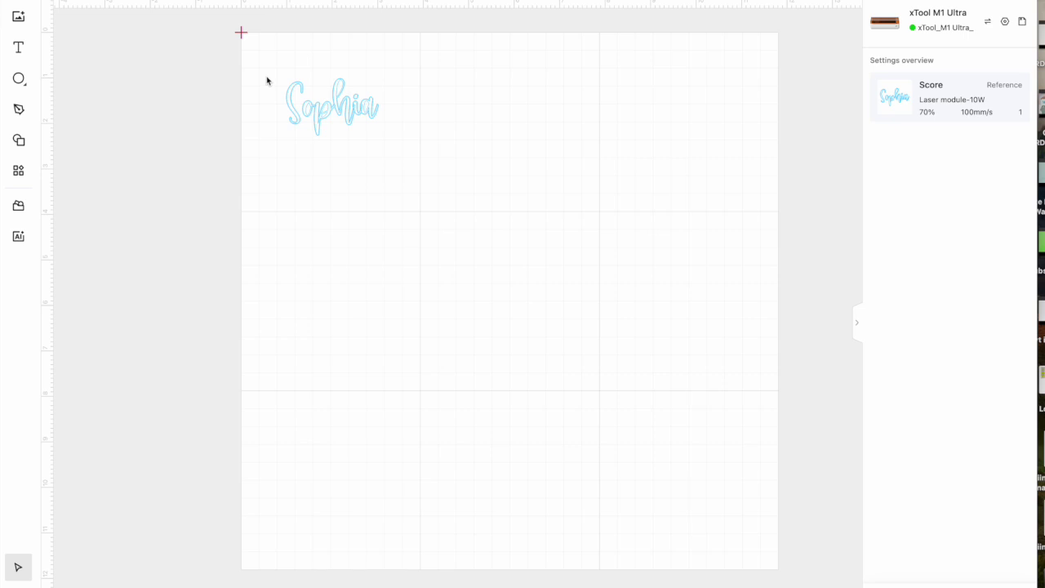
pyautogui.moveTo(267, 76); pyautogui.dragTo(415, 150)
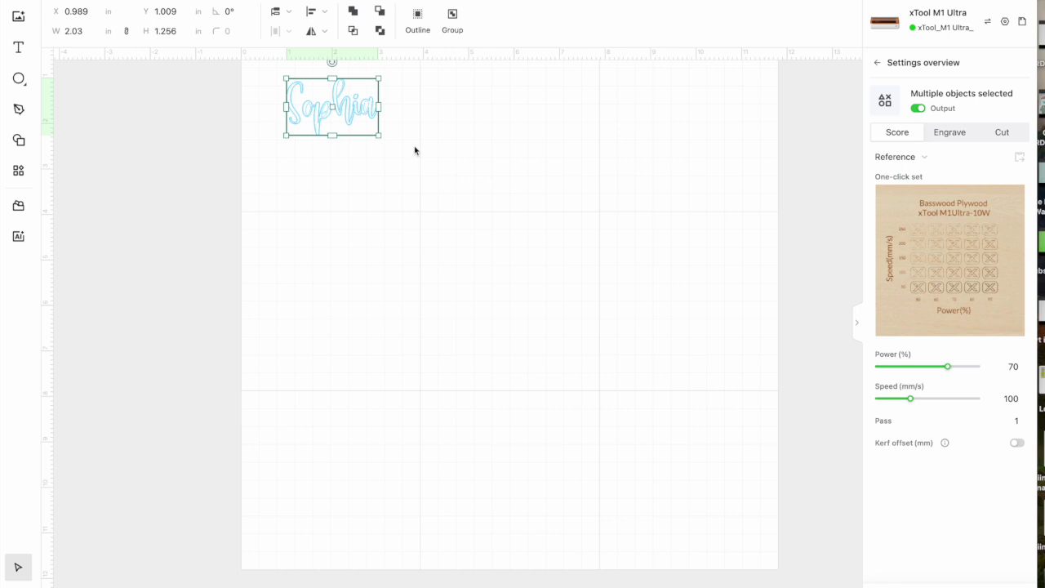
pyautogui.click(380, 31)
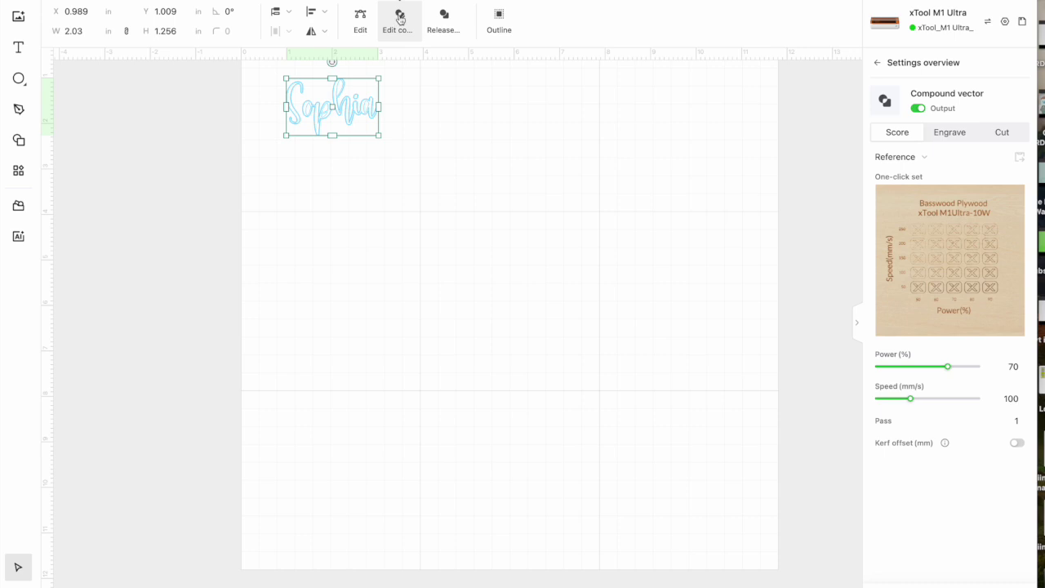
# Edit the compound vector, move the inner lettering paths away from the name, delete them and finish editing
pyautogui.click(399, 19)
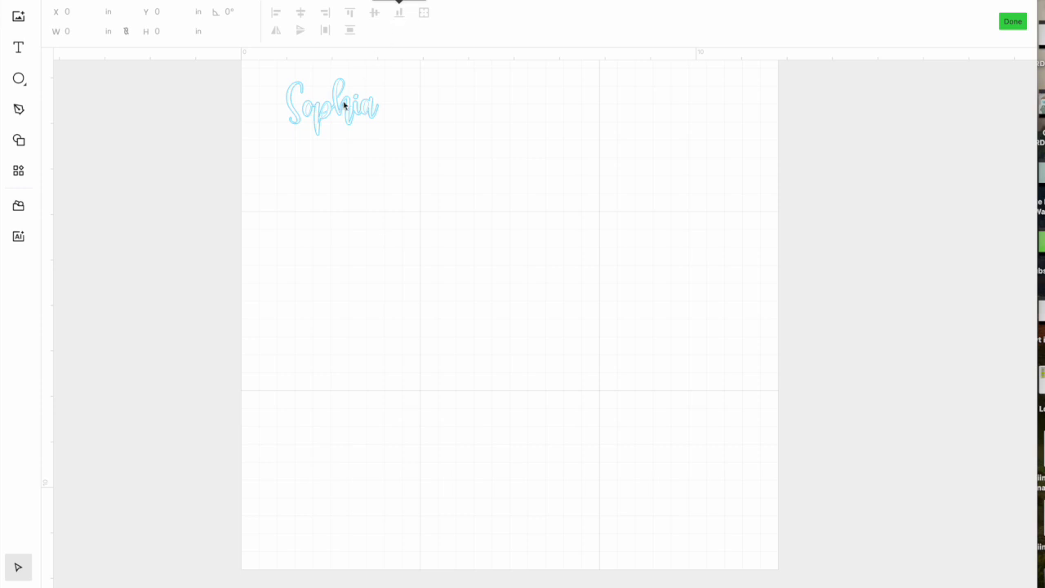
pyautogui.click(338, 107)
pyautogui.moveTo(338, 106); pyautogui.dragTo(469, 107)
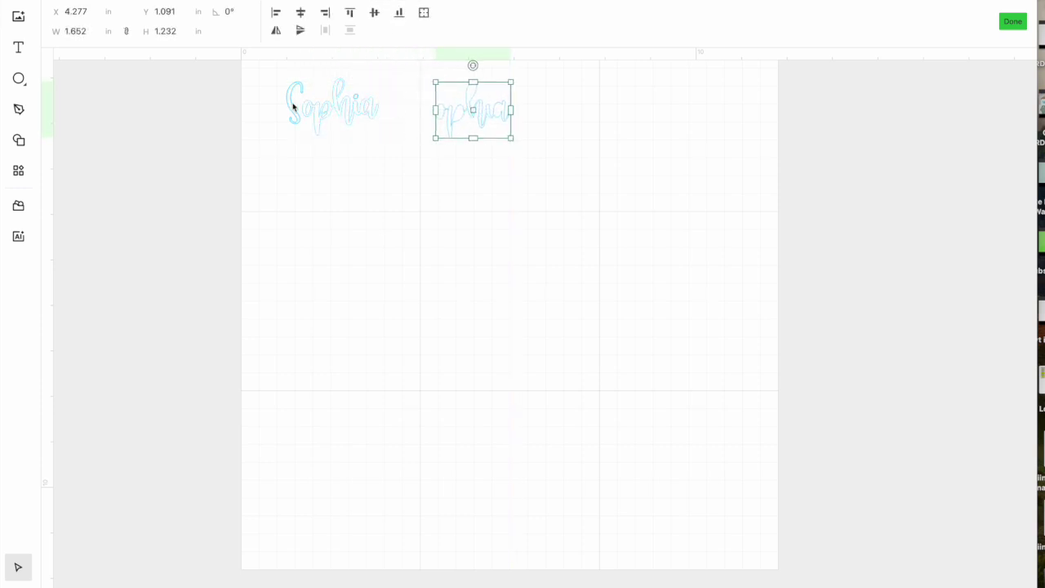
pyautogui.moveTo(290, 104); pyautogui.dragTo(419, 120)
pyautogui.moveTo(356, 99); pyautogui.dragTo(481, 95)
pyautogui.moveTo(405, 75); pyautogui.dragTo(542, 161)
pyautogui.press('Delete')
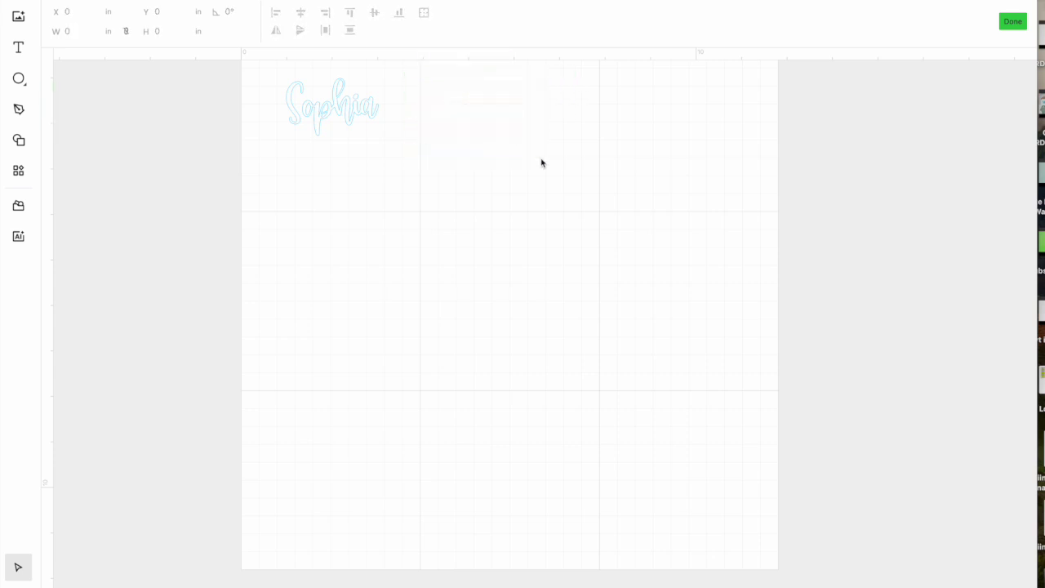
pyautogui.moveTo(400, 139); pyautogui.dragTo(269, 65)
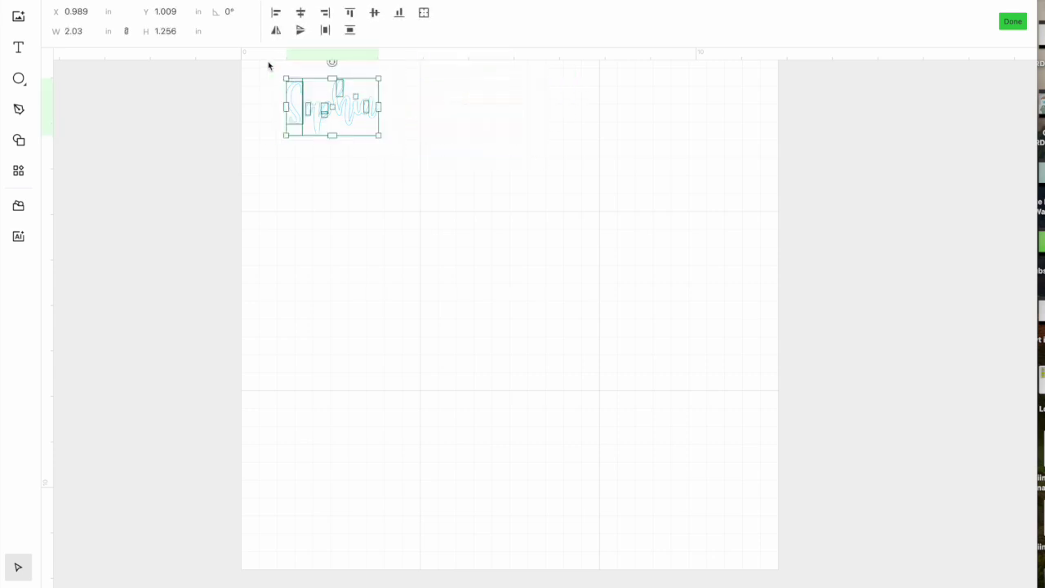
pyautogui.click(383, 158)
pyautogui.click(1013, 23)
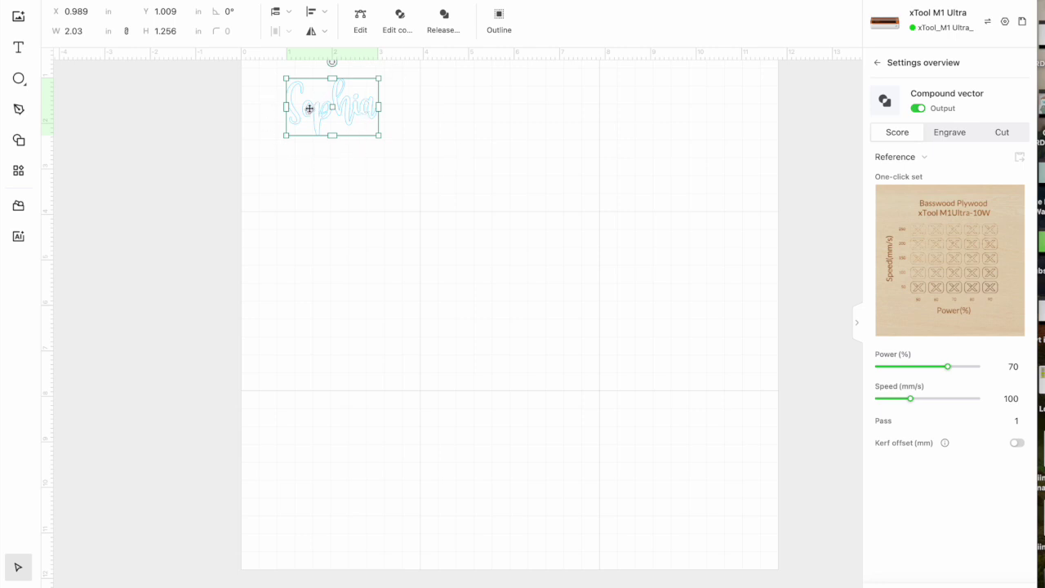
pyautogui.click(421, 145)
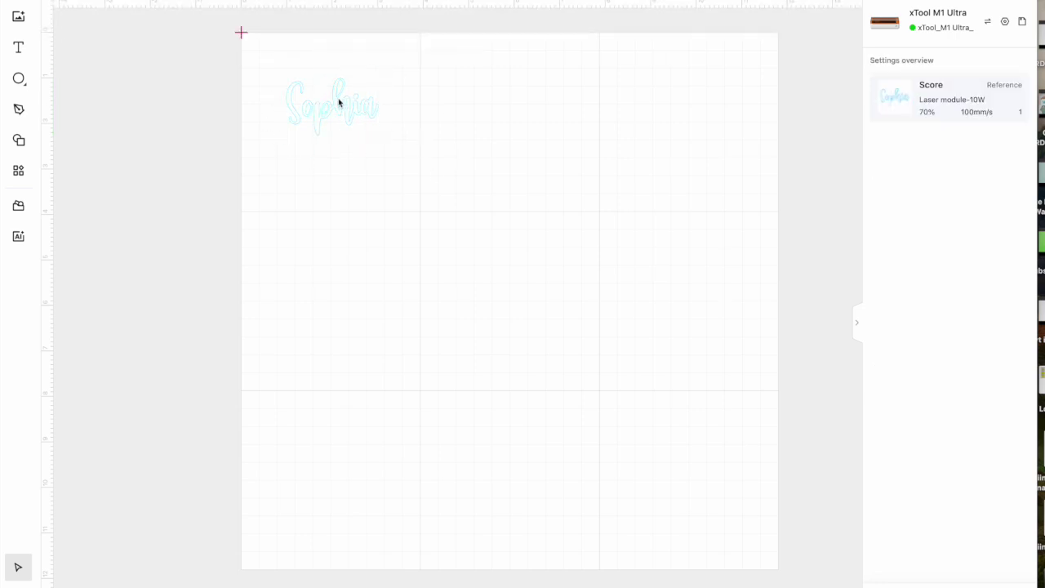
# Release the compound vector of the name into separate vector shapes
pyautogui.click(335, 94)
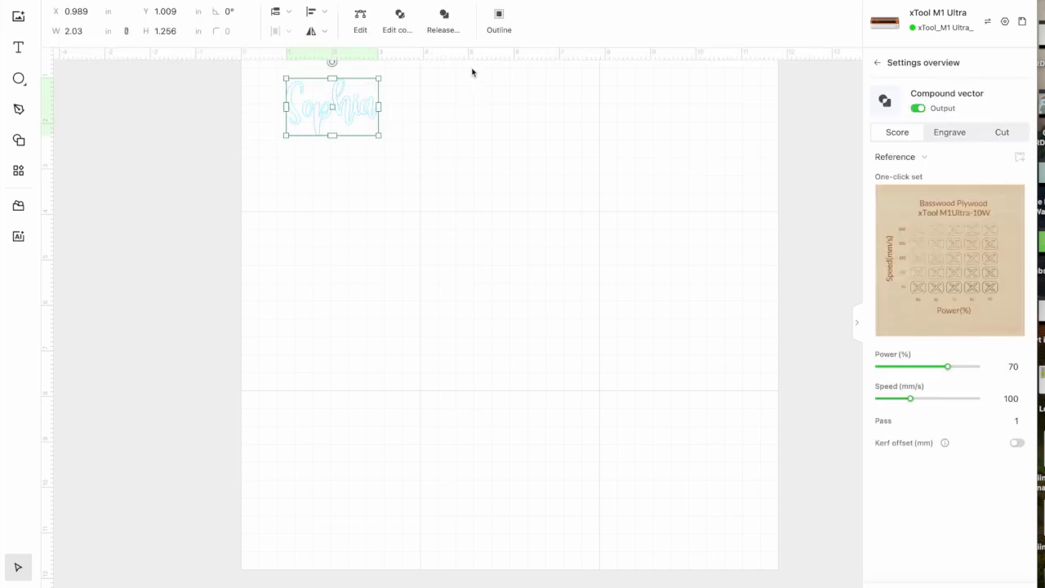
pyautogui.click(445, 20)
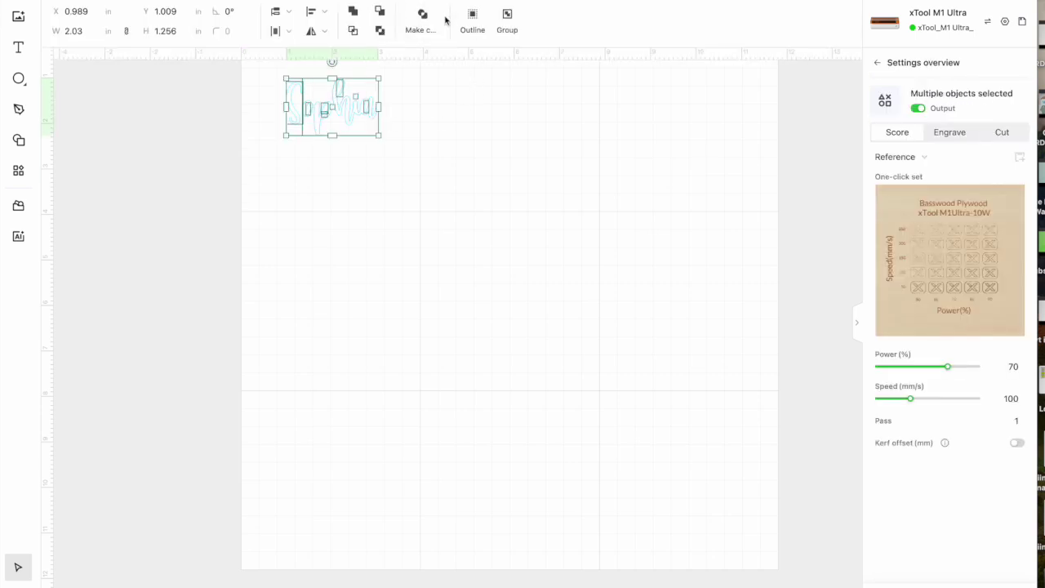
pyautogui.click(446, 117)
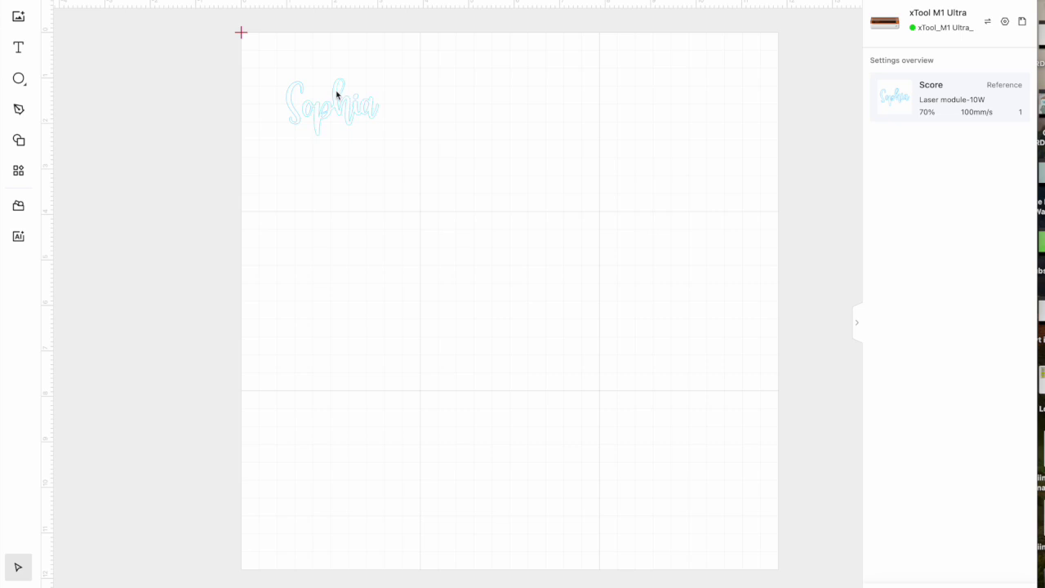
# Nudge the inner loop of the letter h slightly to the left and up
pyautogui.click(336, 92)
pyautogui.press('Left')
pyautogui.press('Up')
pyautogui.click(362, 91)
pyautogui.click(336, 93)
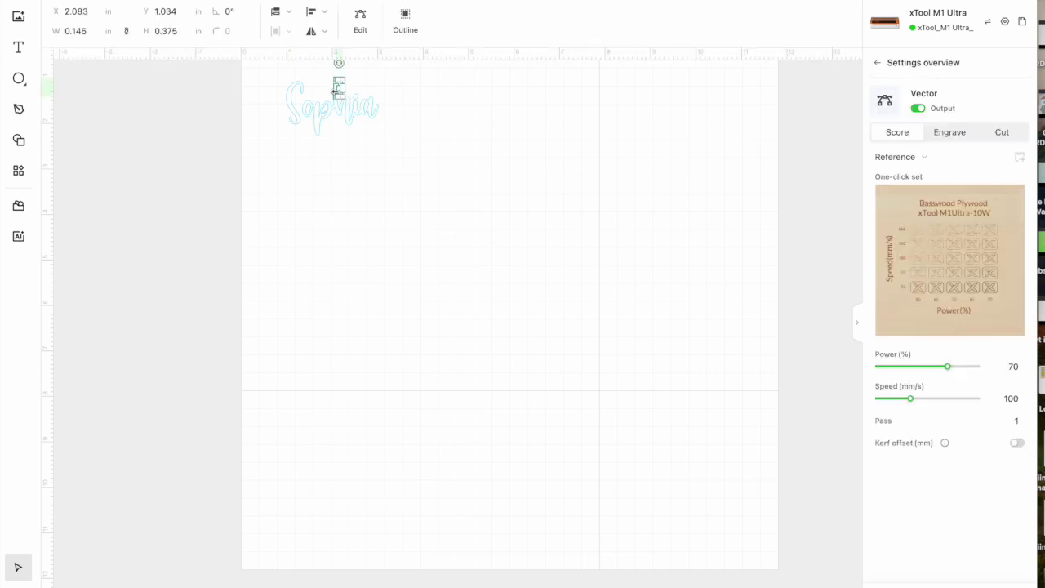
pyautogui.press('Left')
pyautogui.click(368, 84)
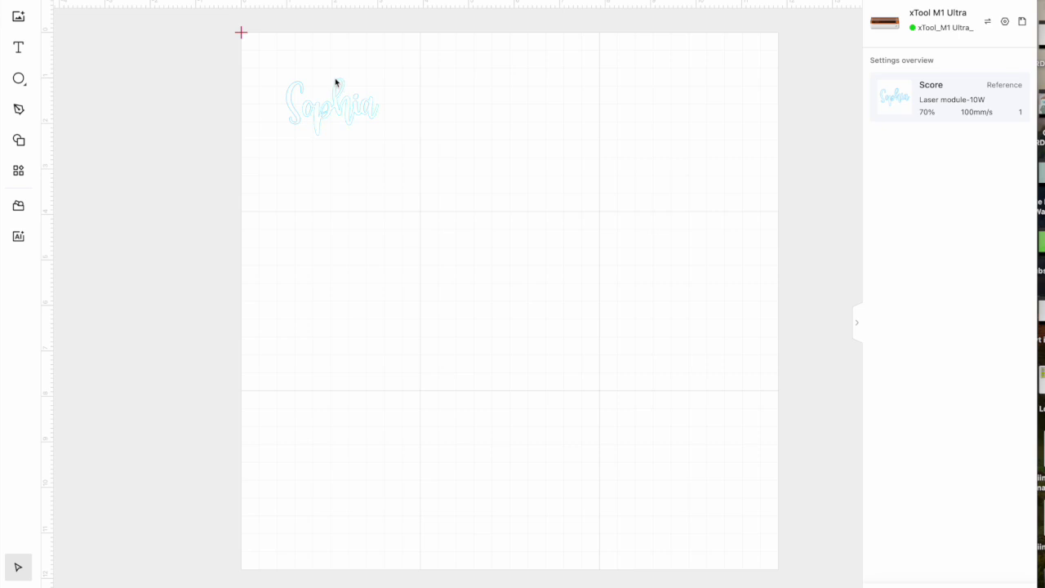
# Shift the inner opening of the letter o slightly to the left
pyautogui.click(324, 119)
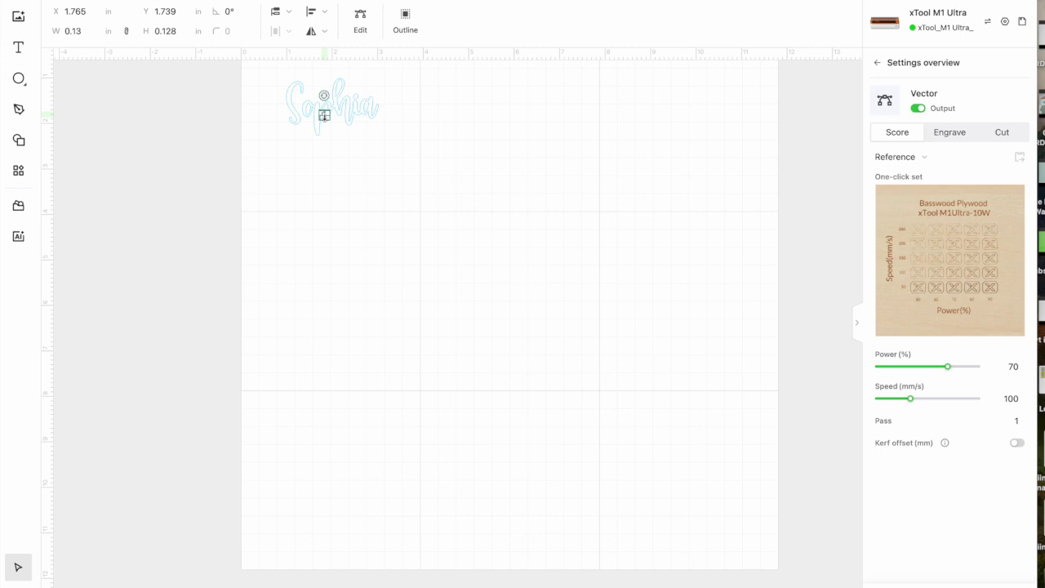
pyautogui.click(422, 138)
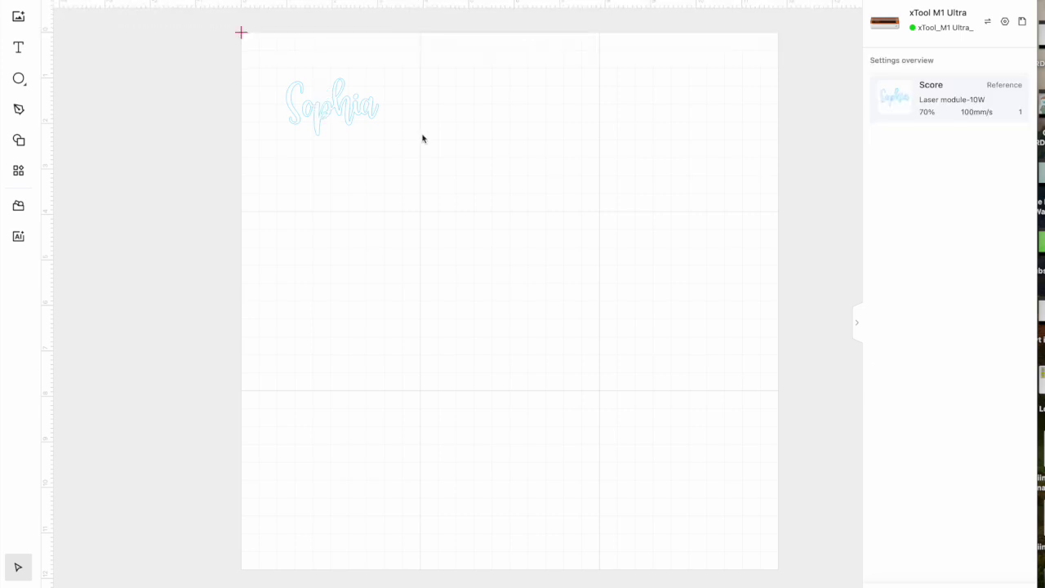
pyautogui.click(307, 111)
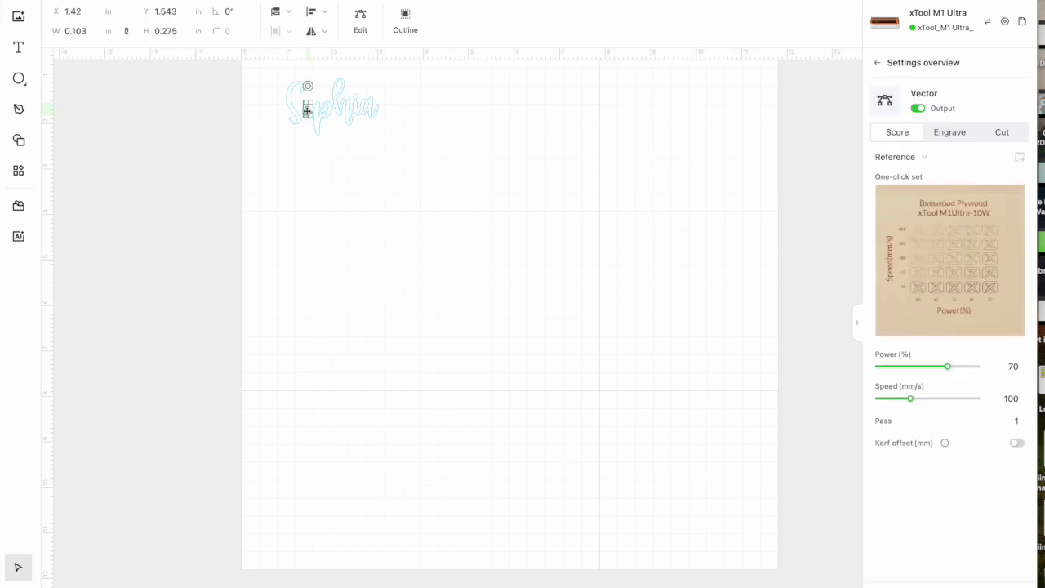
pyautogui.moveTo(307, 111); pyautogui.dragTo(306, 111)
pyautogui.click(488, 145)
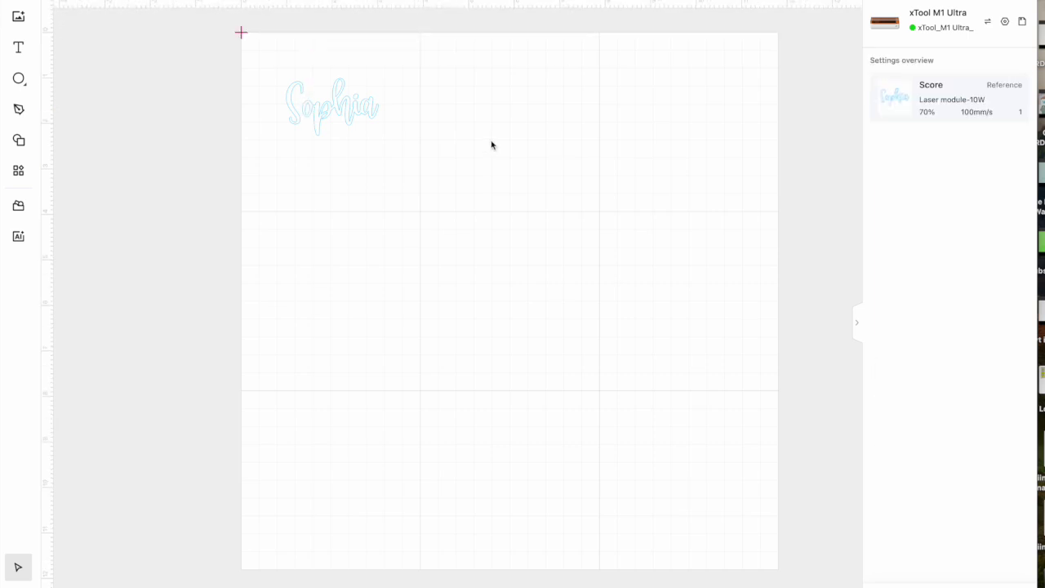
# Create an outline around all the name's vector shapes with an offset distance of 0.01 in
pyautogui.moveTo(256, 67); pyautogui.dragTo(408, 158)
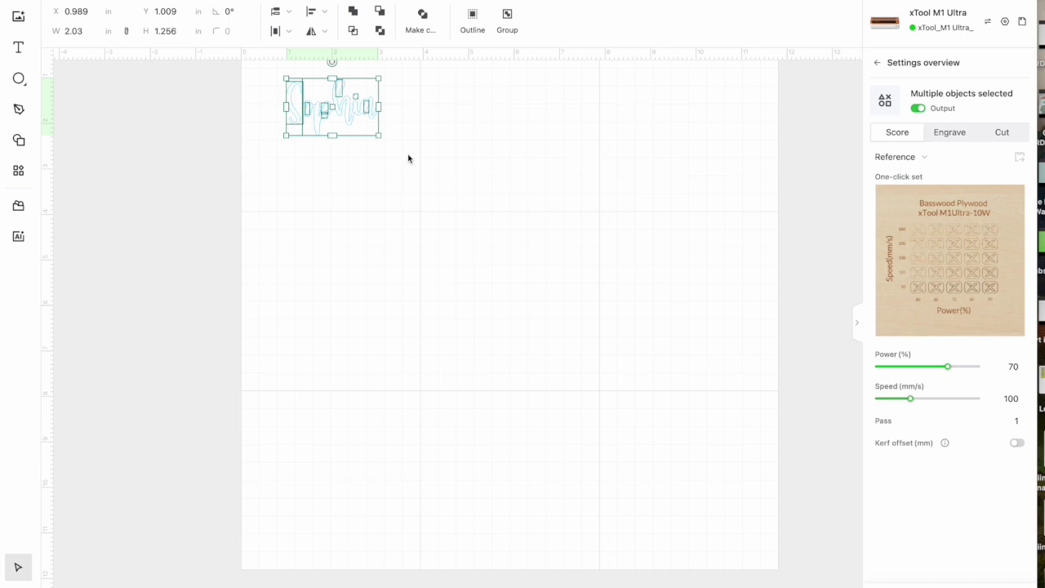
pyautogui.click(472, 17)
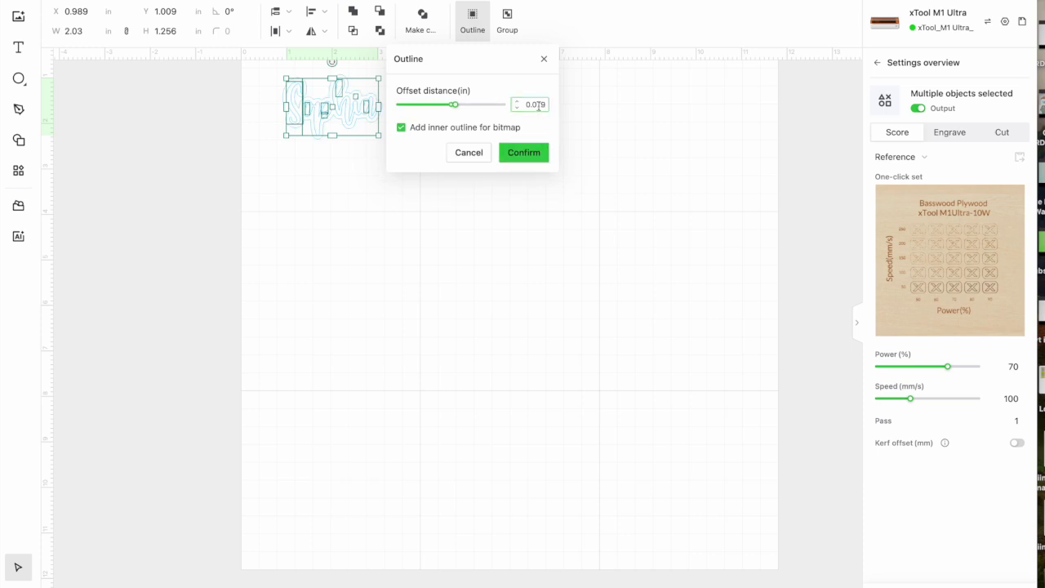
pyautogui.click(538, 106)
pyautogui.press('BackSpace')
pyautogui.press('BackSpace')
pyautogui.write('10')
pyautogui.click(525, 155)
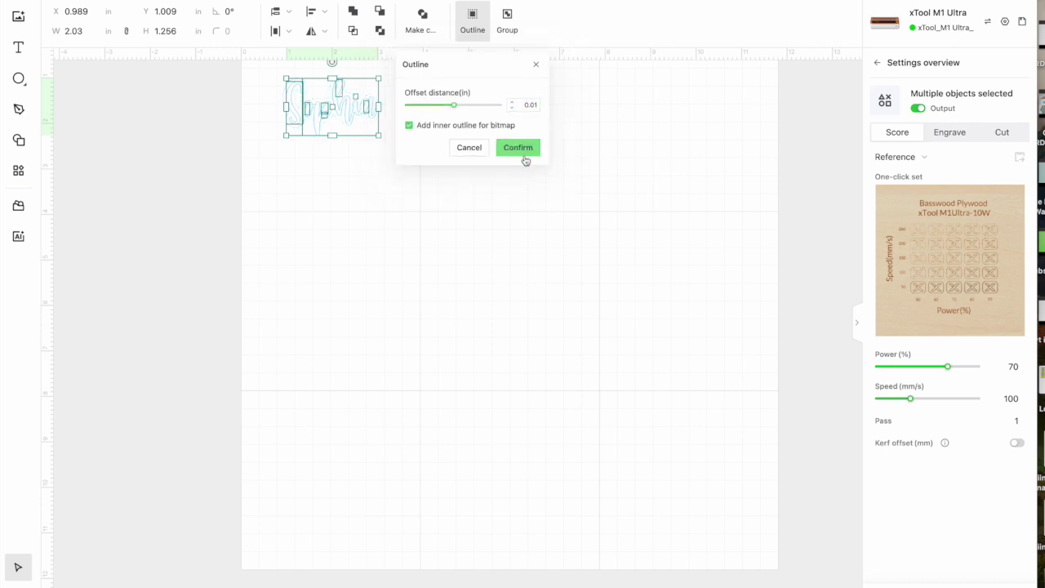
# Select all the name's shapes with the new outline and combine them into one compound vector by subtracting where they overlap
pyautogui.click(468, 163)
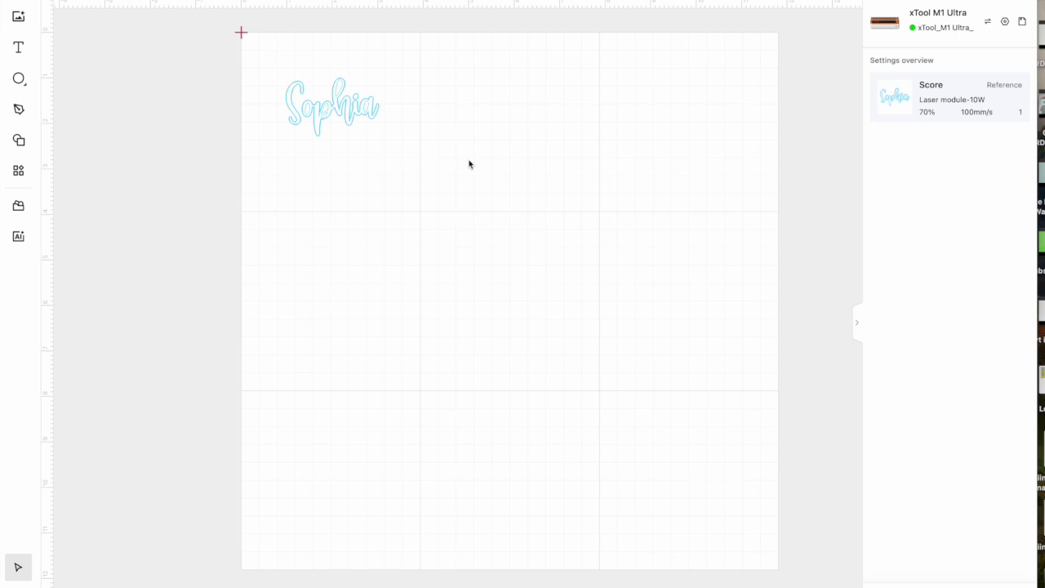
pyautogui.moveTo(253, 74); pyautogui.dragTo(392, 173)
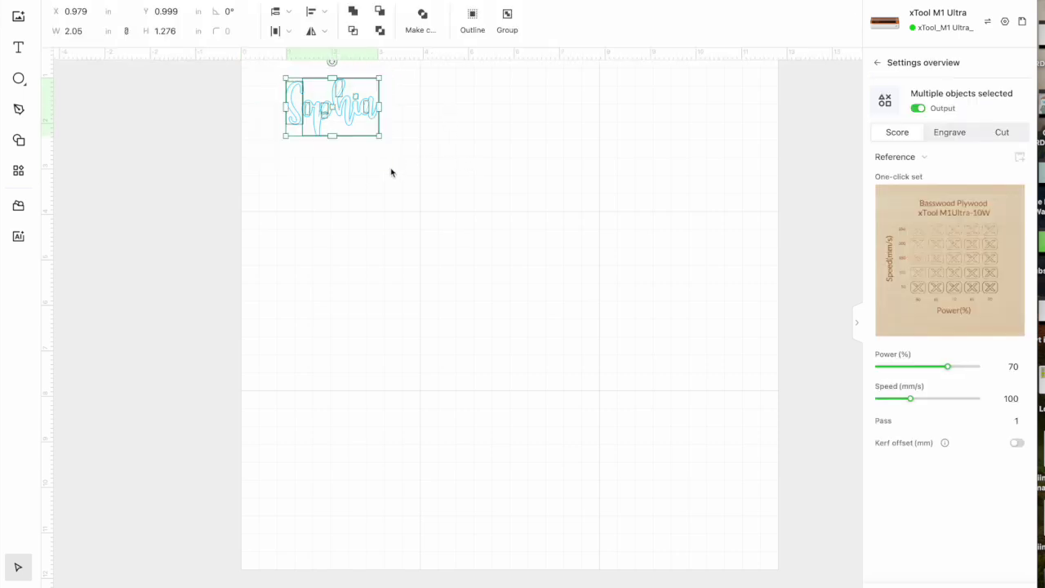
pyautogui.click(379, 31)
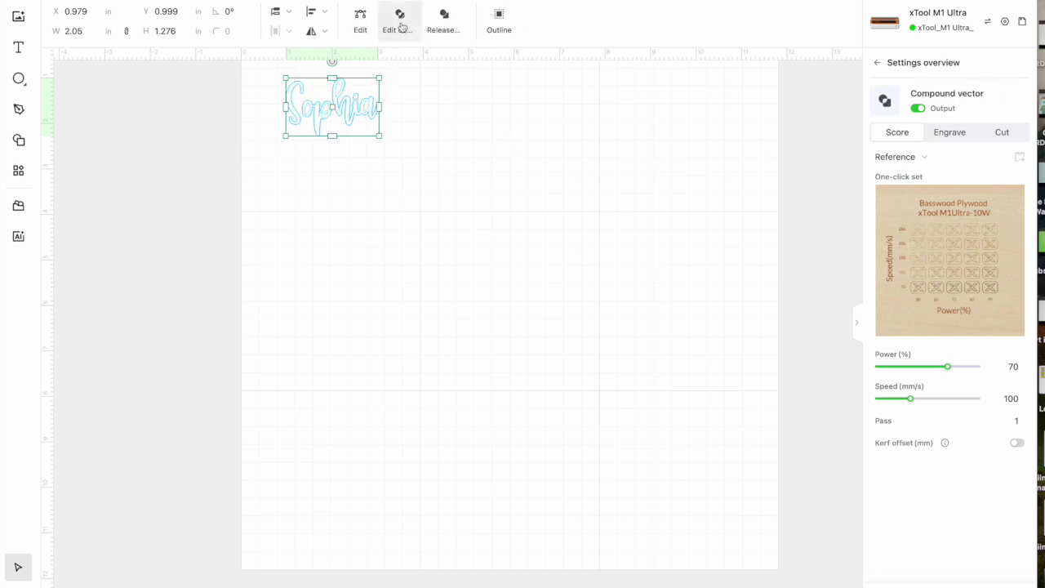
# Open the compound vector for editing and pull the duplicate inner paths of the connected letters, the i's dot and the S away from the name
pyautogui.click(401, 20)
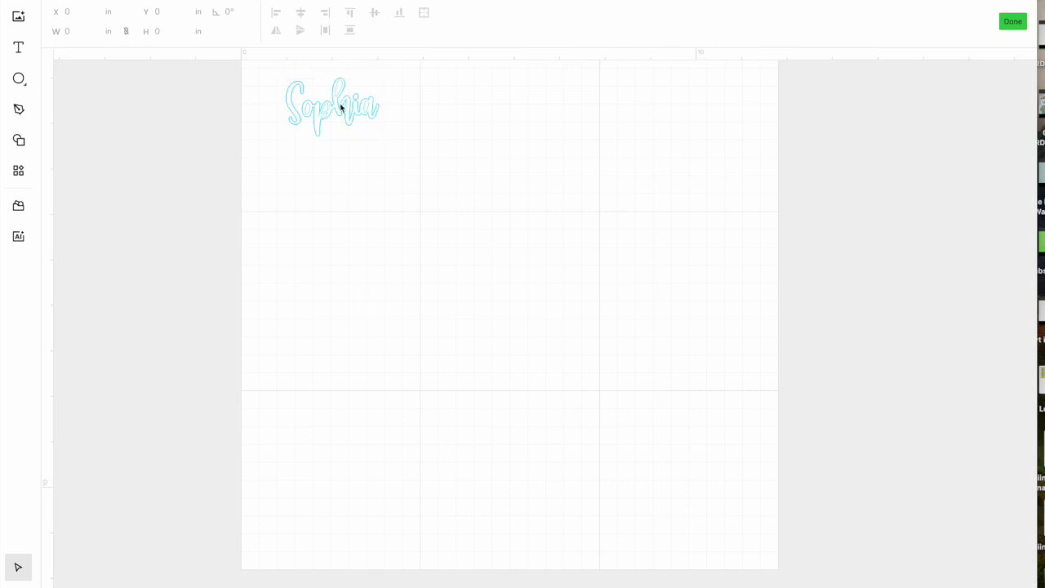
pyautogui.moveTo(342, 107); pyautogui.dragTo(536, 119)
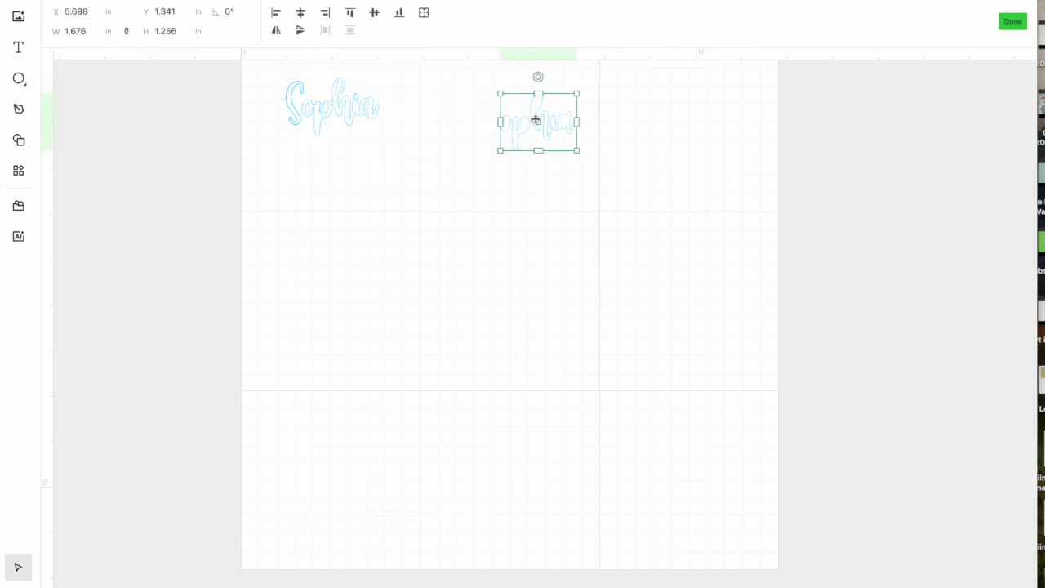
pyautogui.moveTo(357, 98); pyautogui.dragTo(417, 94)
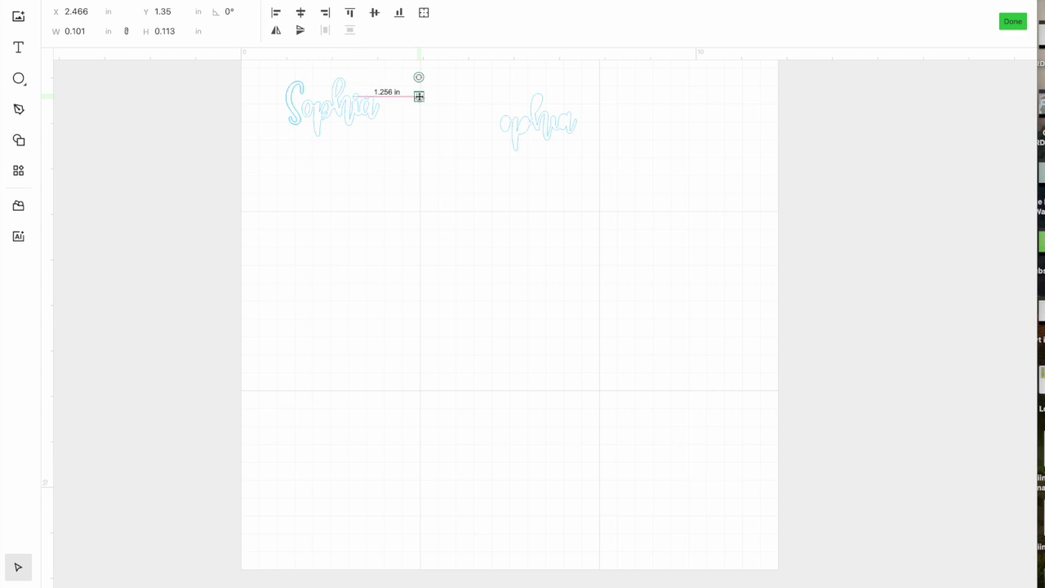
pyautogui.moveTo(290, 100); pyautogui.dragTo(612, 172)
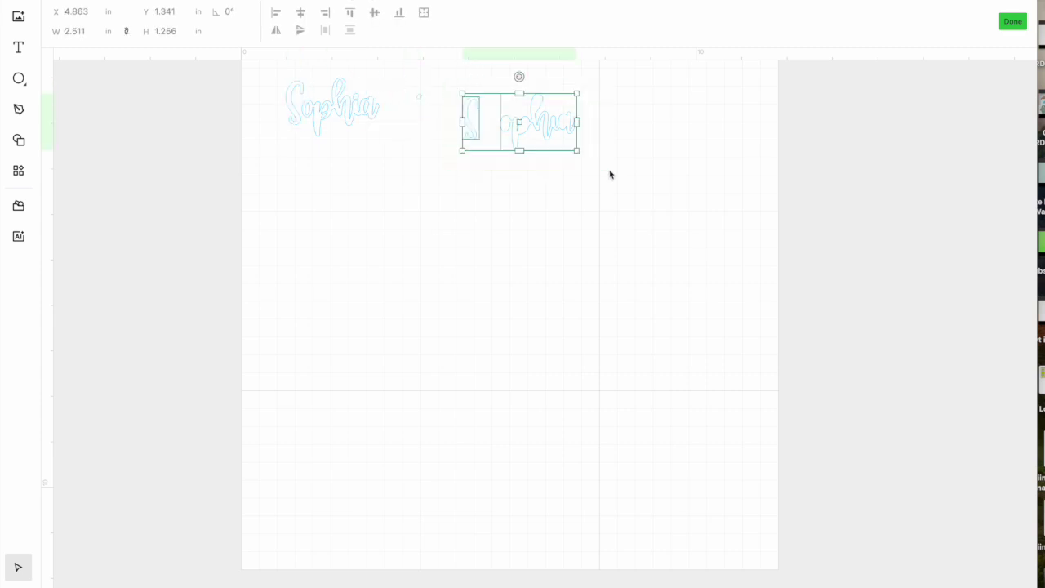
# Delete the separated duplicate paths, finish editing the compound vector and deselect the name
pyautogui.click(611, 173)
pyautogui.click(419, 99)
pyautogui.press('Delete')
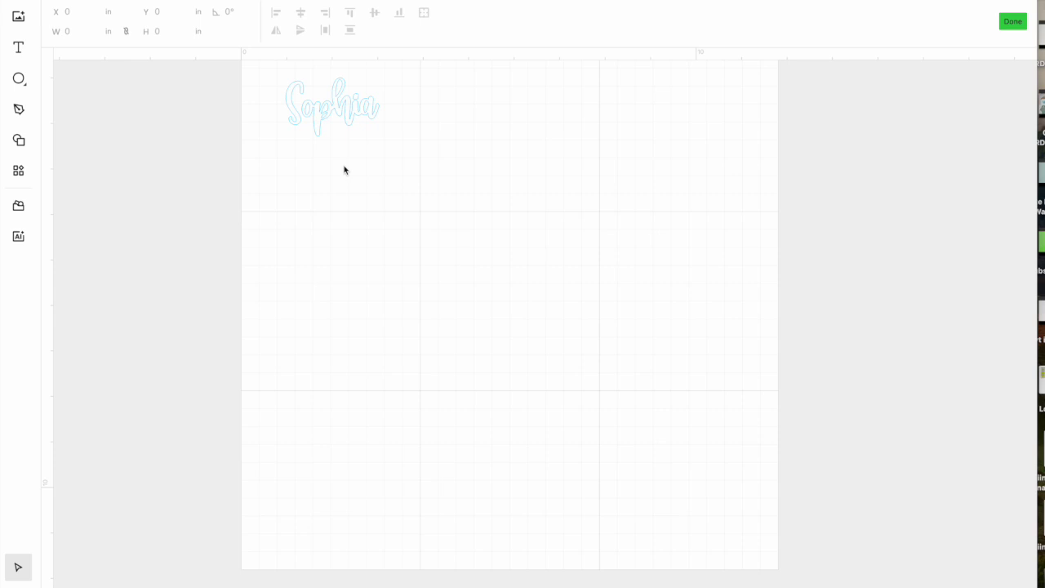
pyautogui.click(1012, 22)
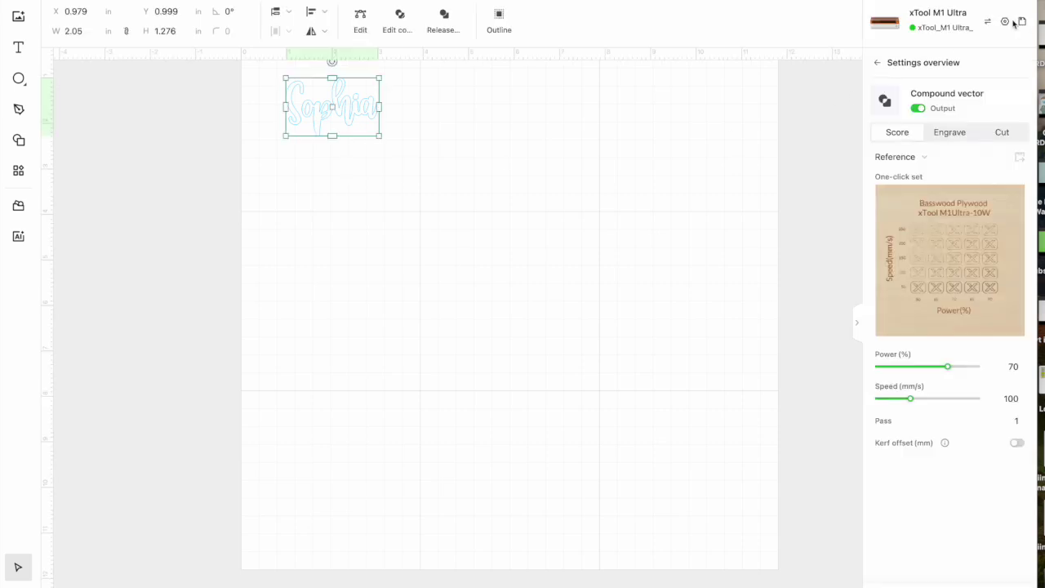
pyautogui.click(606, 148)
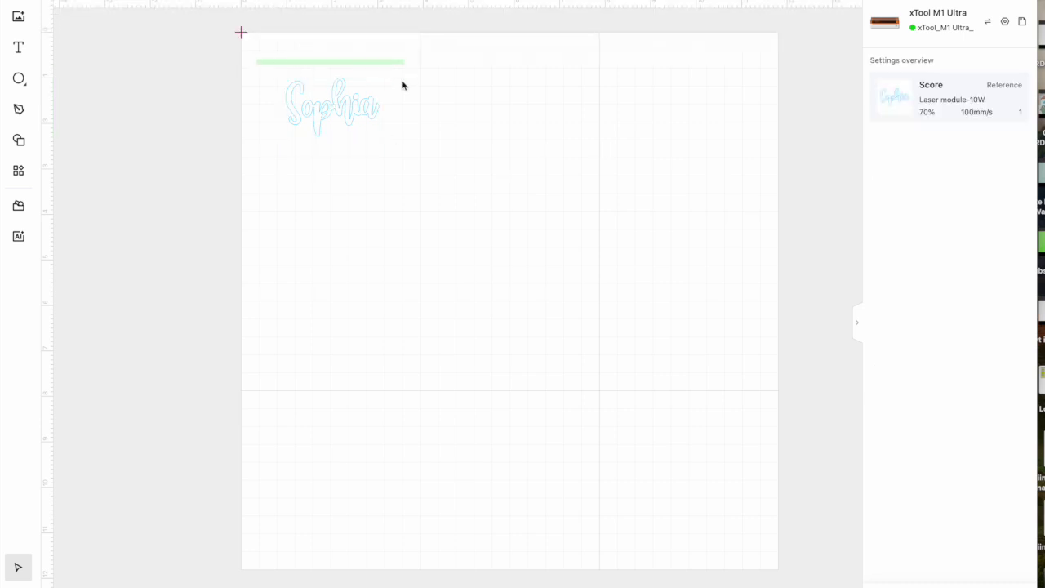
pyautogui.moveTo(402, 85); pyautogui.dragTo(400, 168)
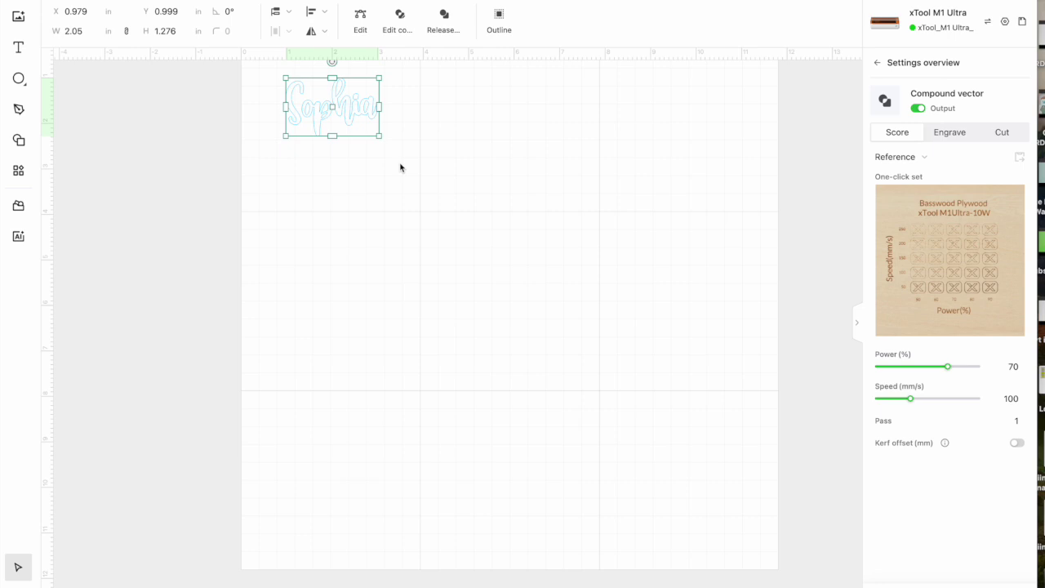
pyautogui.click(400, 167)
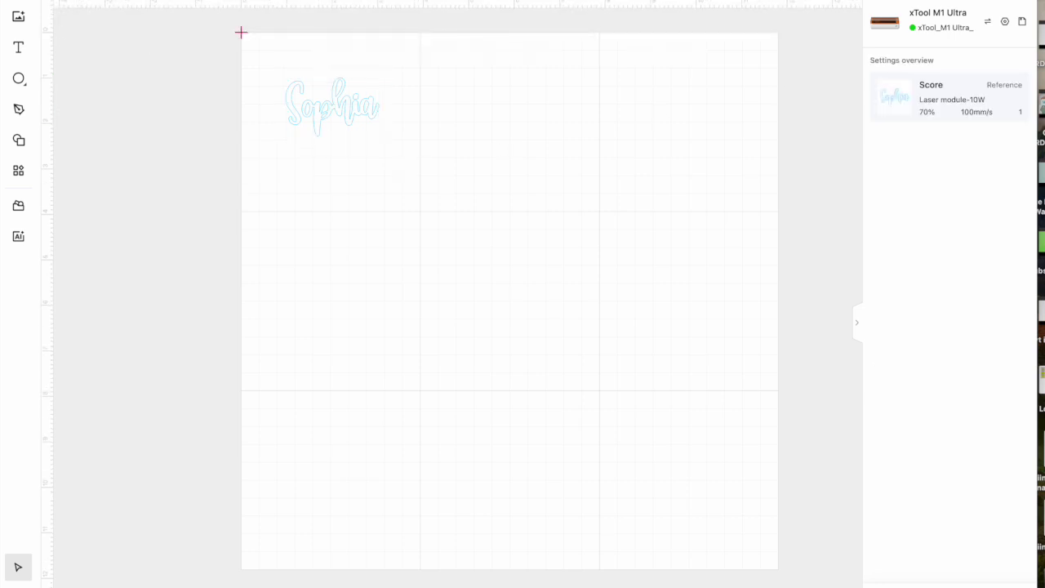